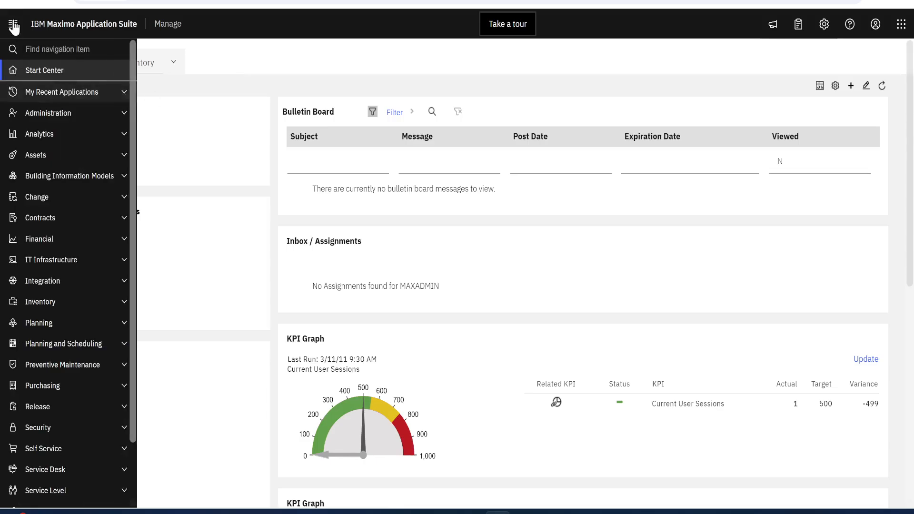
Step: Open the DAY calendar record in the Calendars application under Administration
mouse_move(10, 42)
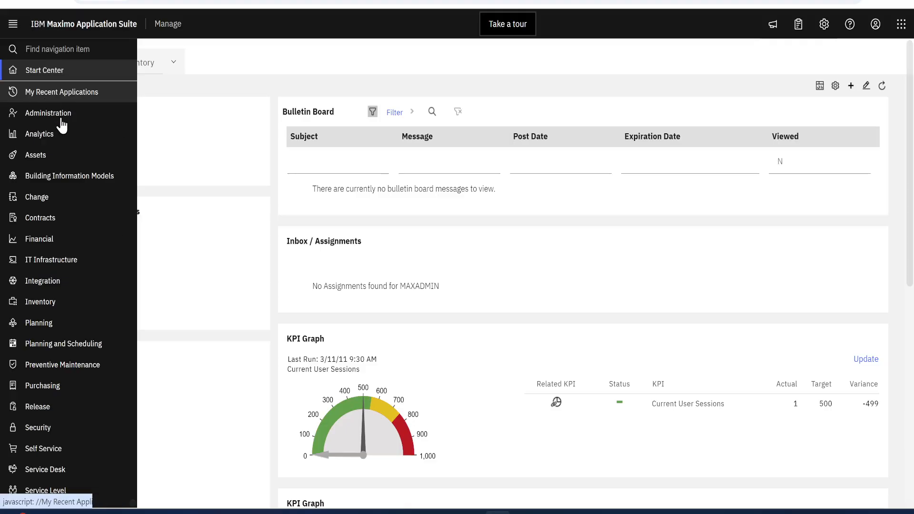
left_click(125, 115)
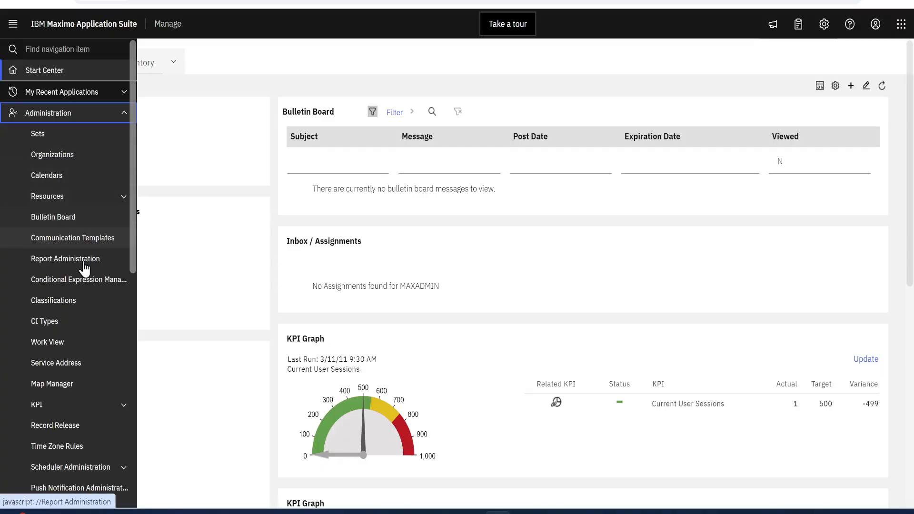
left_click(123, 197)
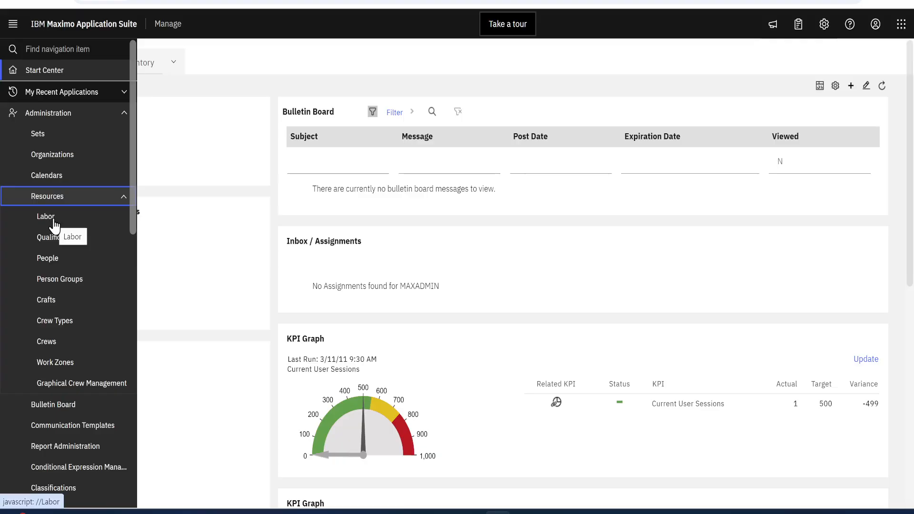
left_click(53, 178)
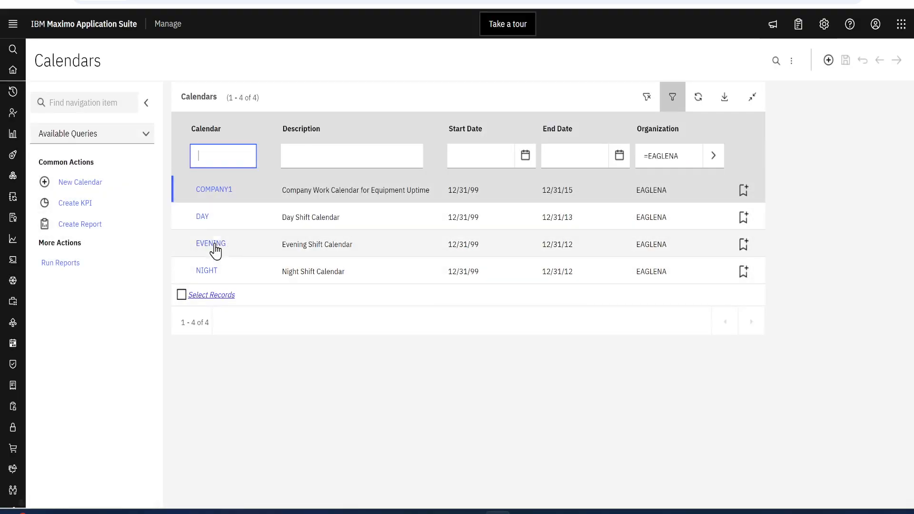
left_click(203, 217)
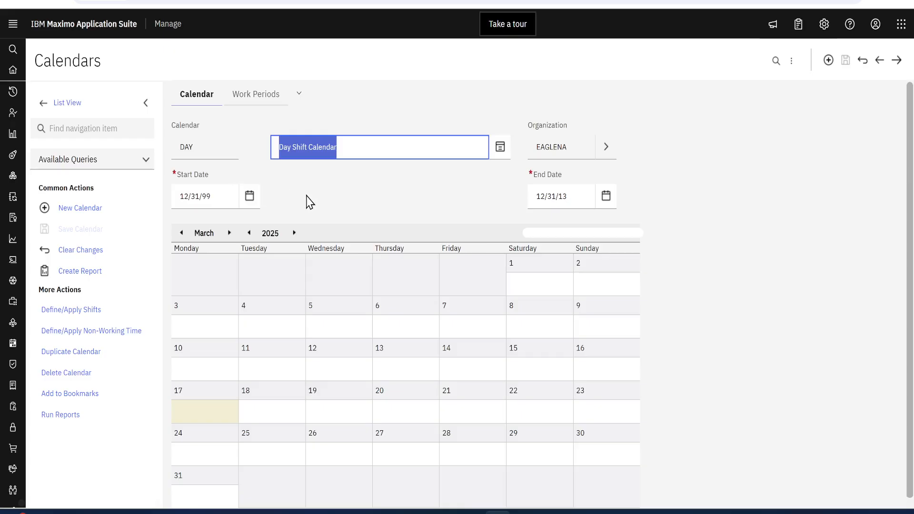
Step: Review the shift patterns of the DAY and EVENING shifts and the available shift actions, then cancel the shift definition dialog
left_click(59, 311)
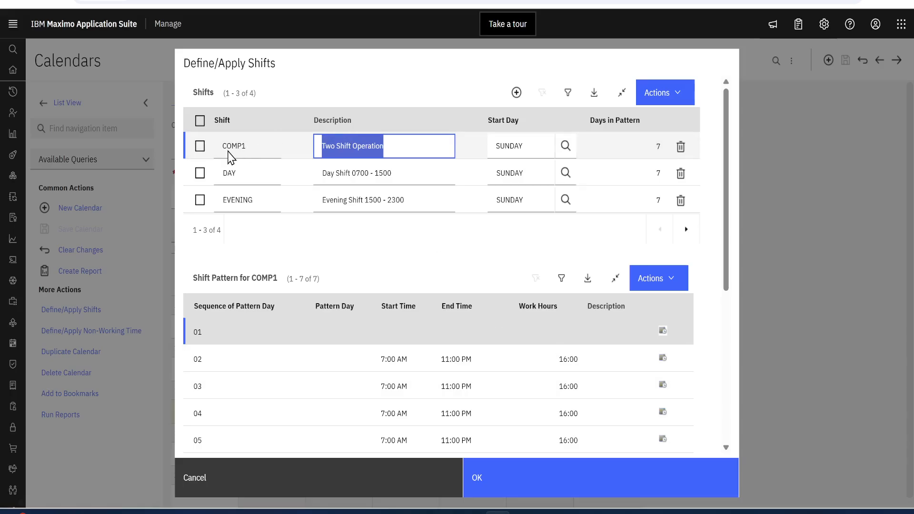
left_click(263, 175)
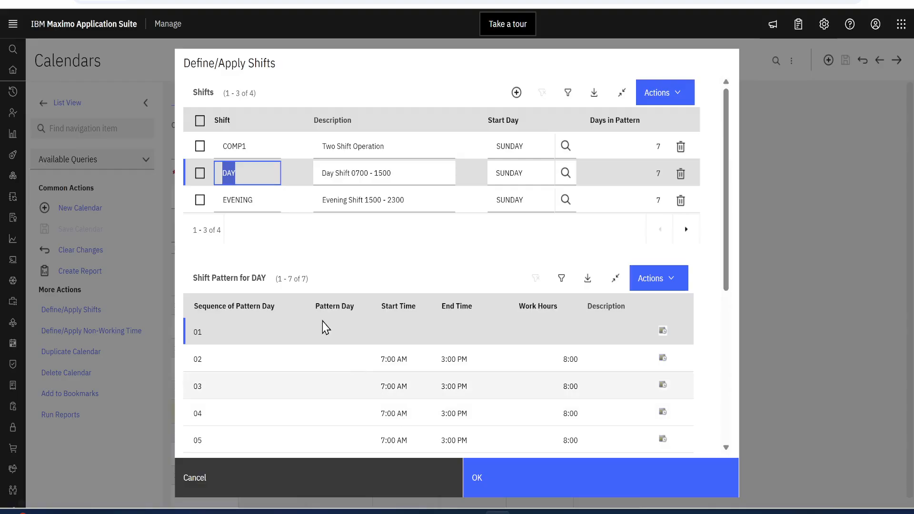
left_click(246, 203)
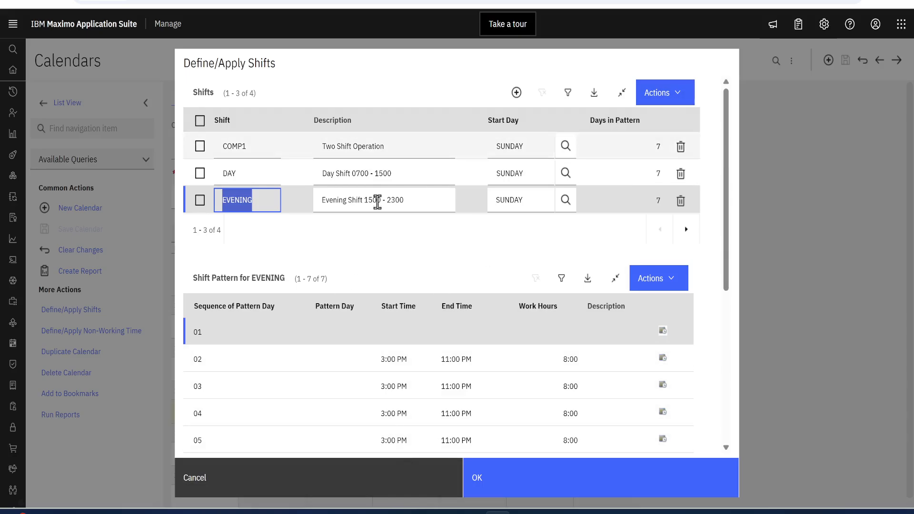
left_click(200, 206)
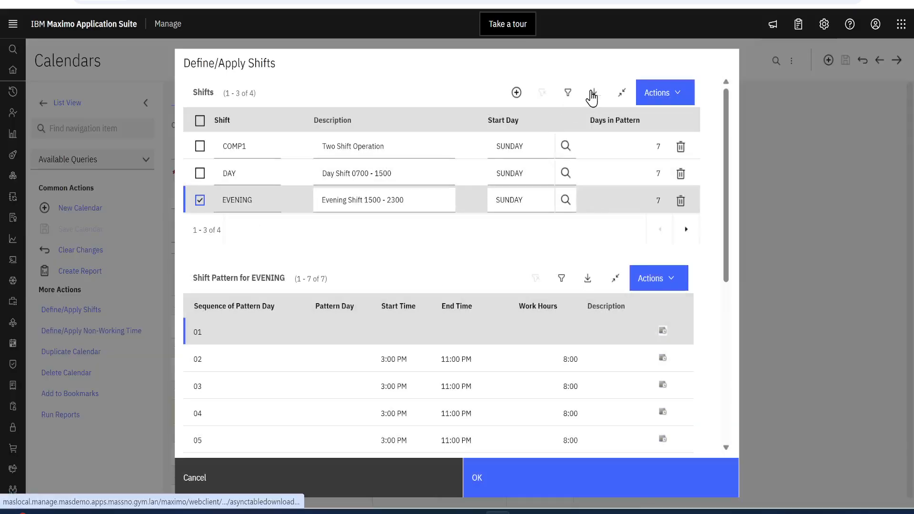
left_click(653, 101)
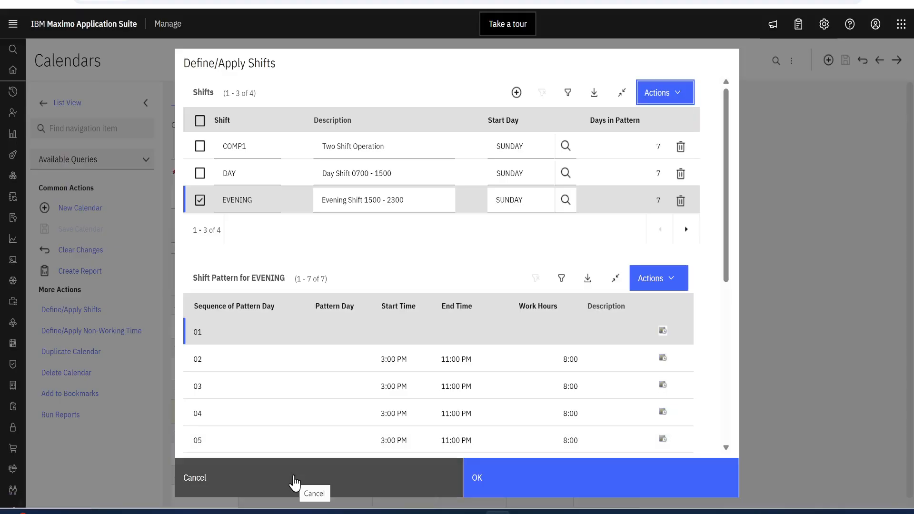
left_click(313, 474)
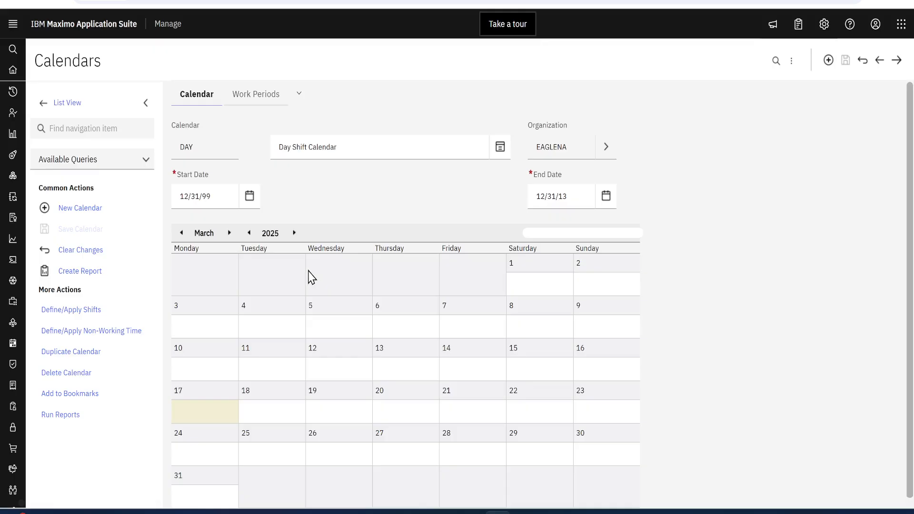
Step: Examine the DAY calendar's work periods and its non-working time definitions, leaving both unchanged
left_click(245, 90)
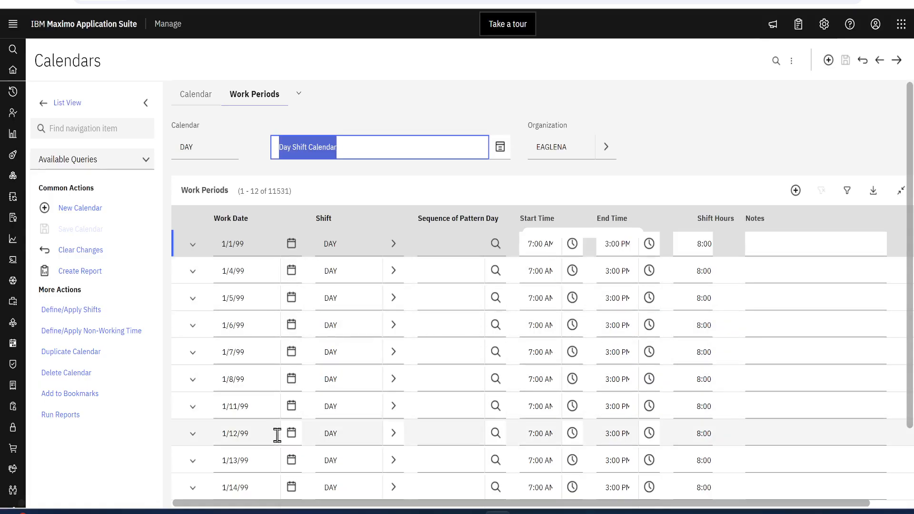
left_click(202, 95)
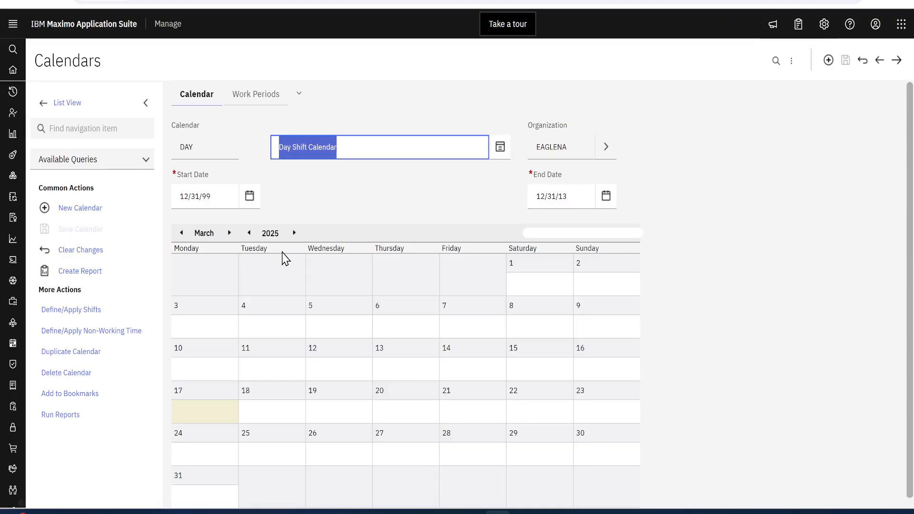
left_click(58, 337)
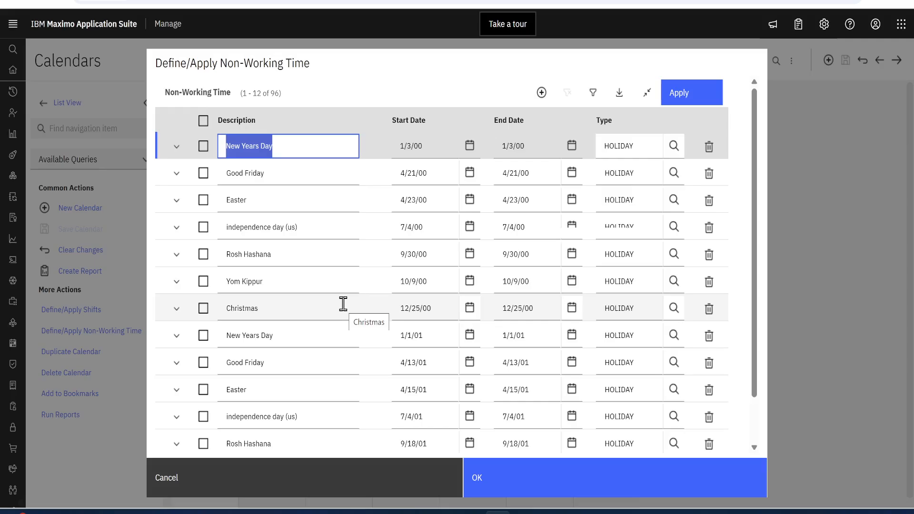
left_click(417, 473)
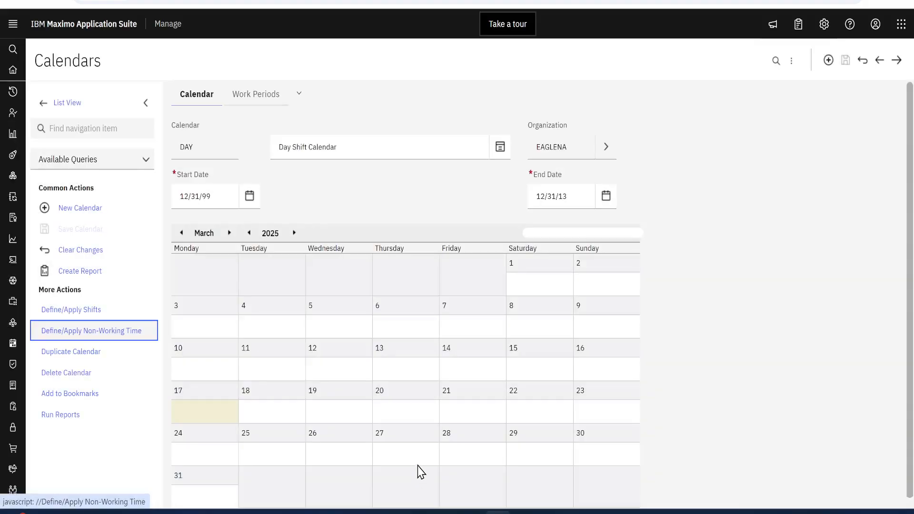
Step: Return to the calendar list and open the Labor application from the Administration resources
left_click(94, 108)
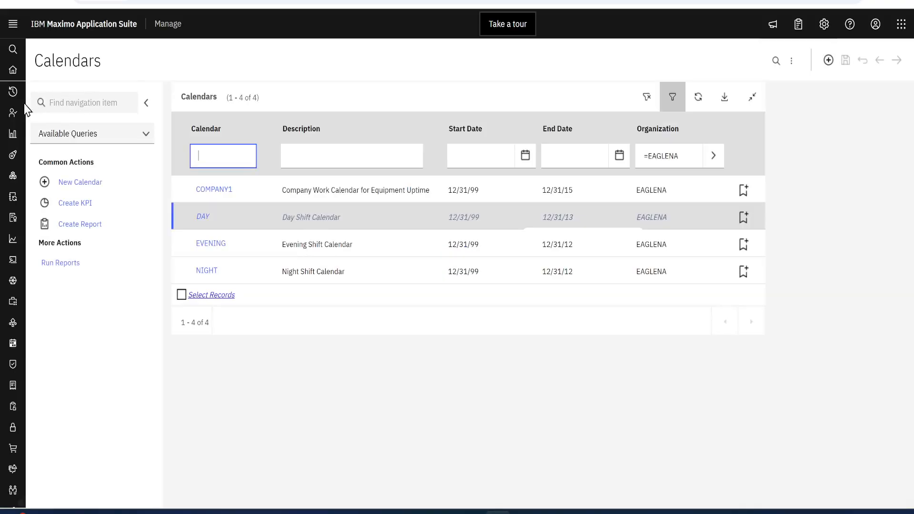
mouse_move(13, 112)
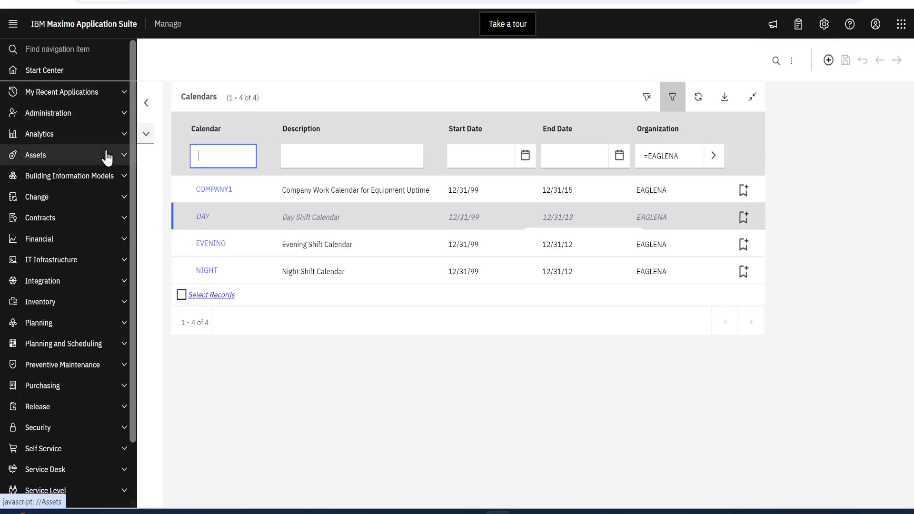
left_click(120, 116)
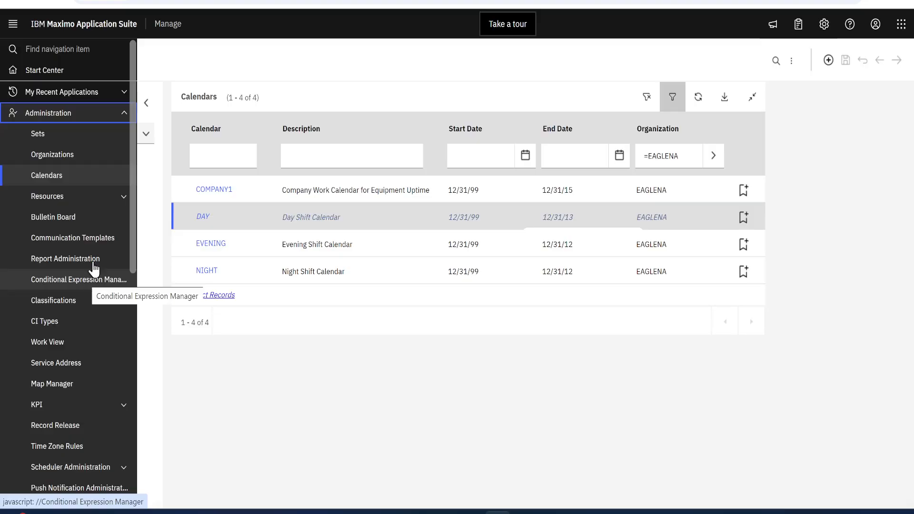
left_click(124, 197)
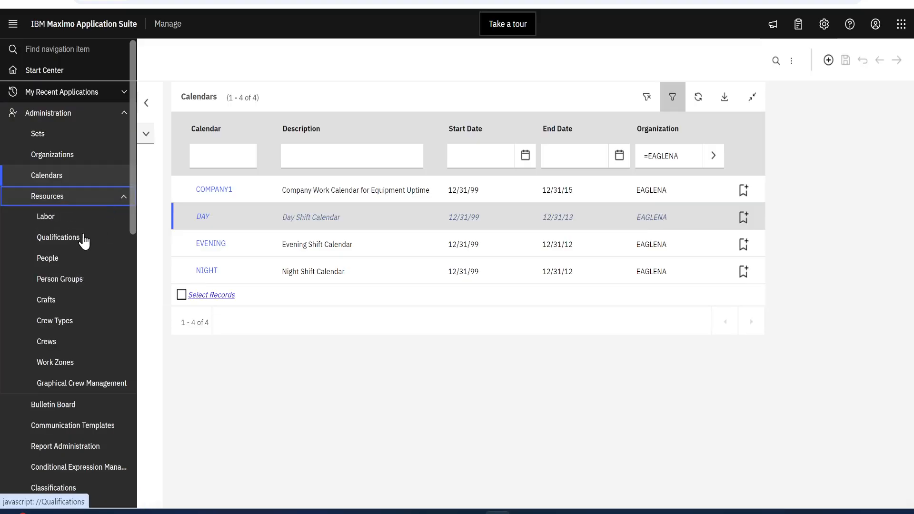
left_click(53, 216)
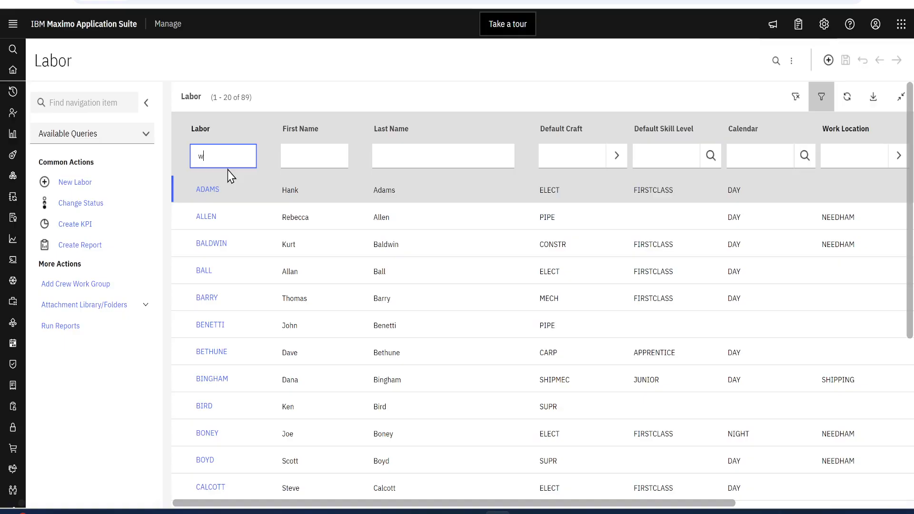
Step: Filter the labor list by the first letters of the worker's surname and open the matching labor record
type("wils")
key("Return")
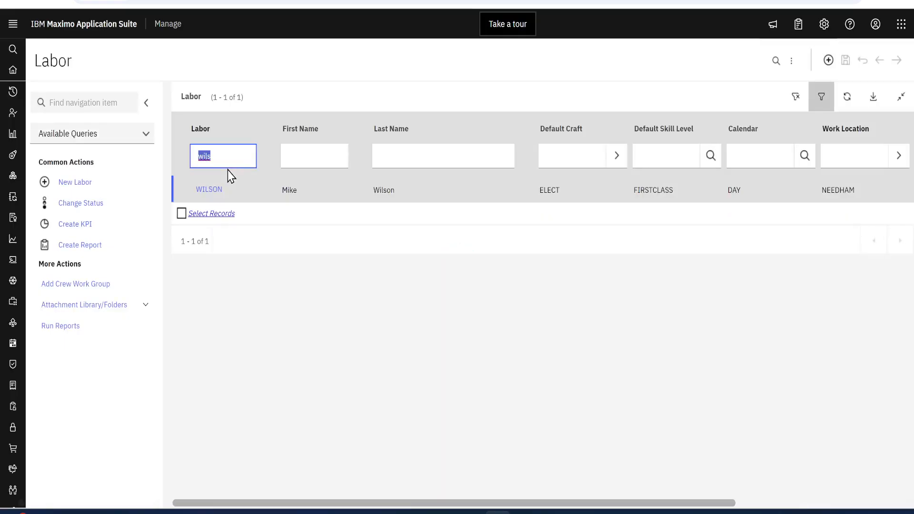
left_click(214, 191)
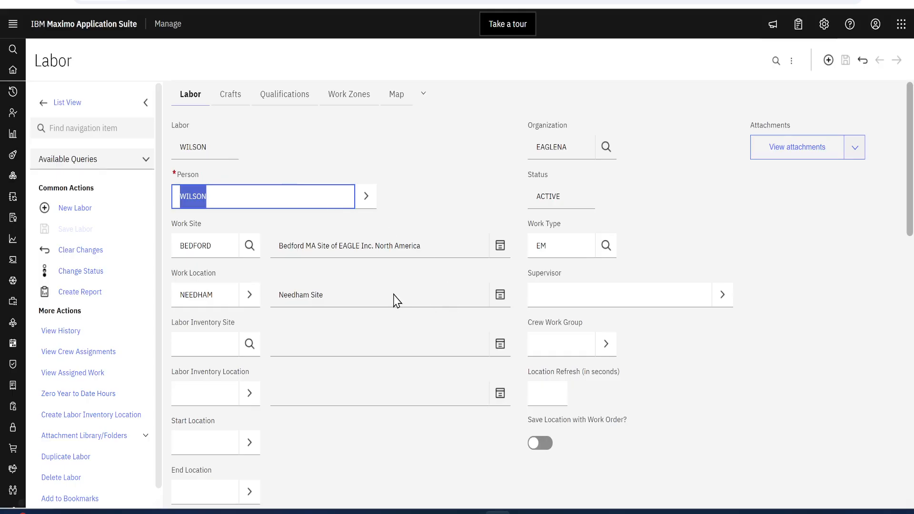
Step: Look over the labor record, view its linked record in the People application, and return to Labor
scroll(395, 299, "down", 3)
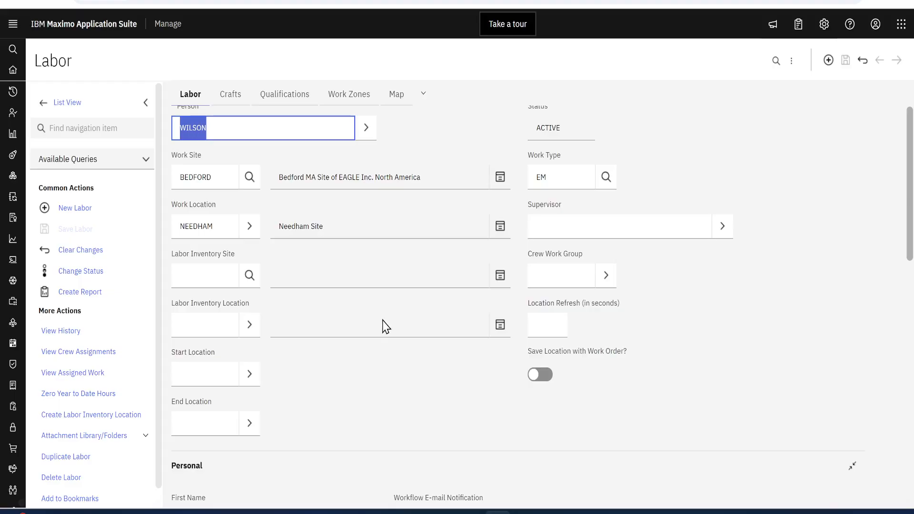
scroll(386, 327, "up", 3)
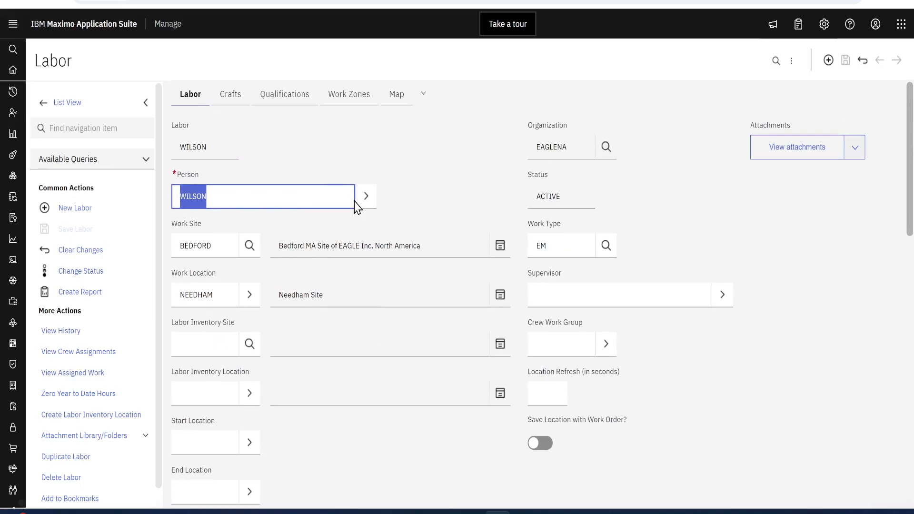
left_click(367, 204)
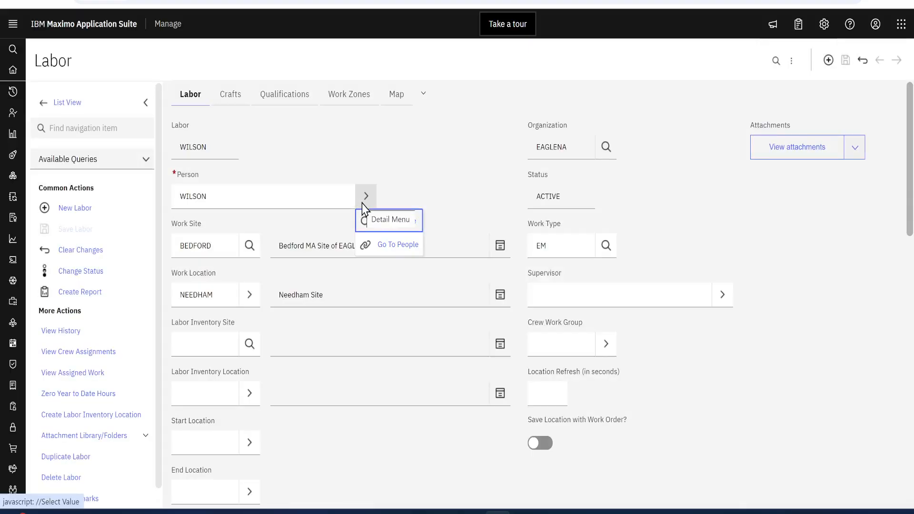
left_click(399, 246)
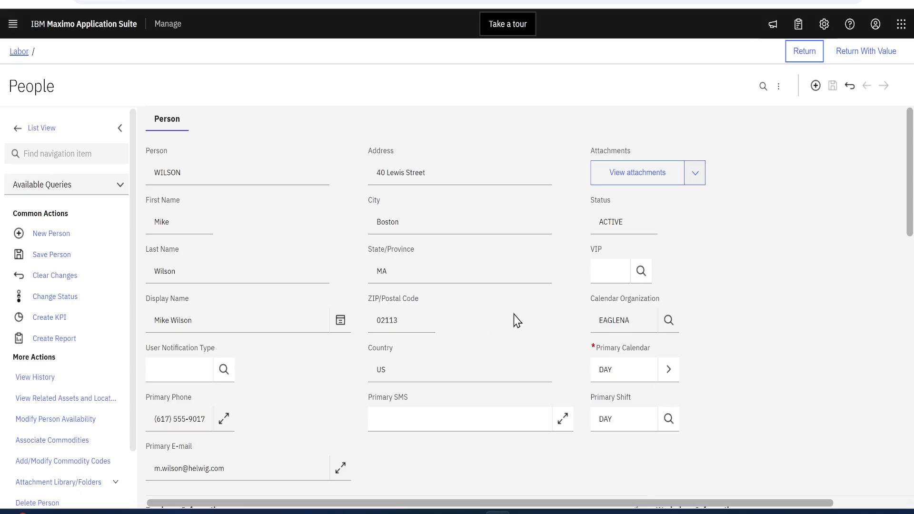
left_click(796, 48)
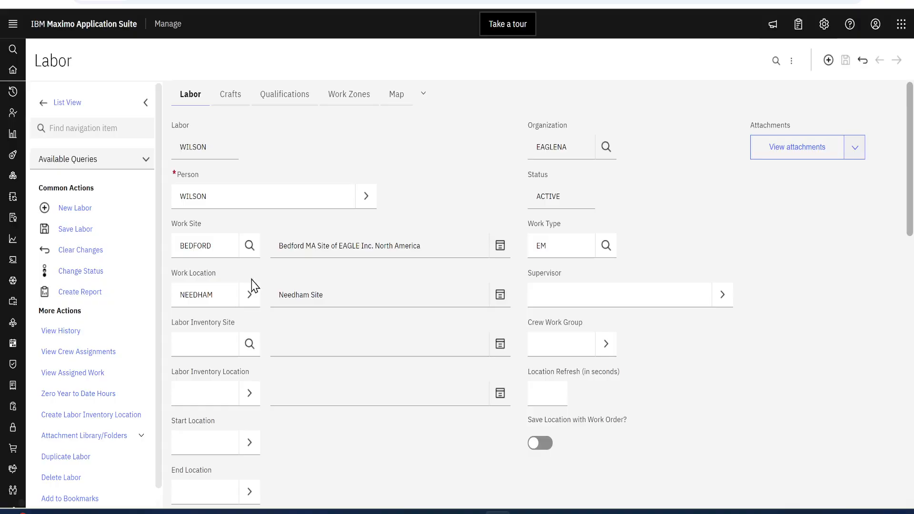
Step: Review the labor record's Personal section, including the assigned calendar and shift
scroll(288, 339, "down", 3)
scroll(335, 408, "down", 5)
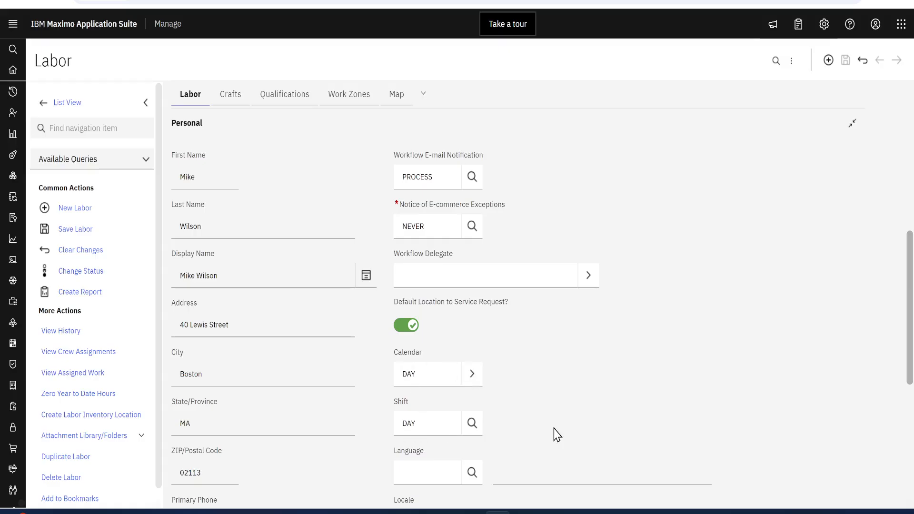
scroll(561, 419, "up", 5)
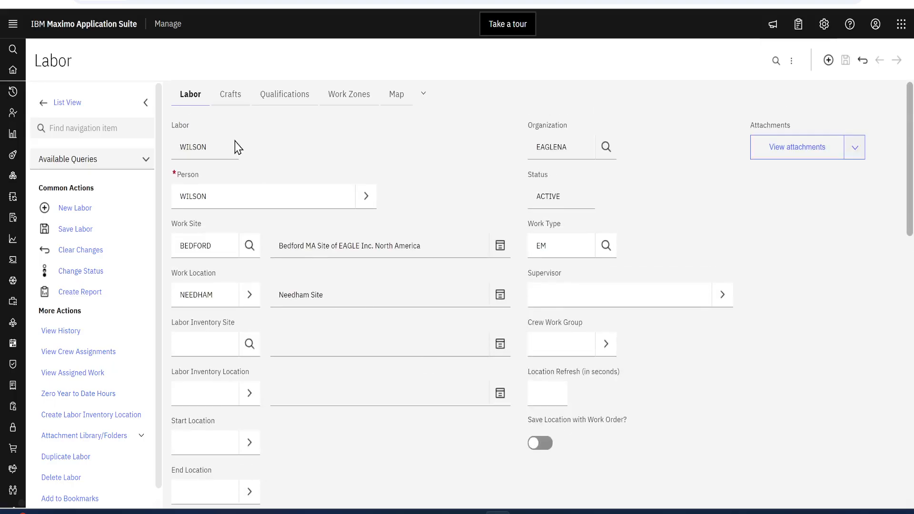
Step: Show the labor record's crafts and examine the expanded details of the ELECT craft, including skill level and rate
left_click(228, 96)
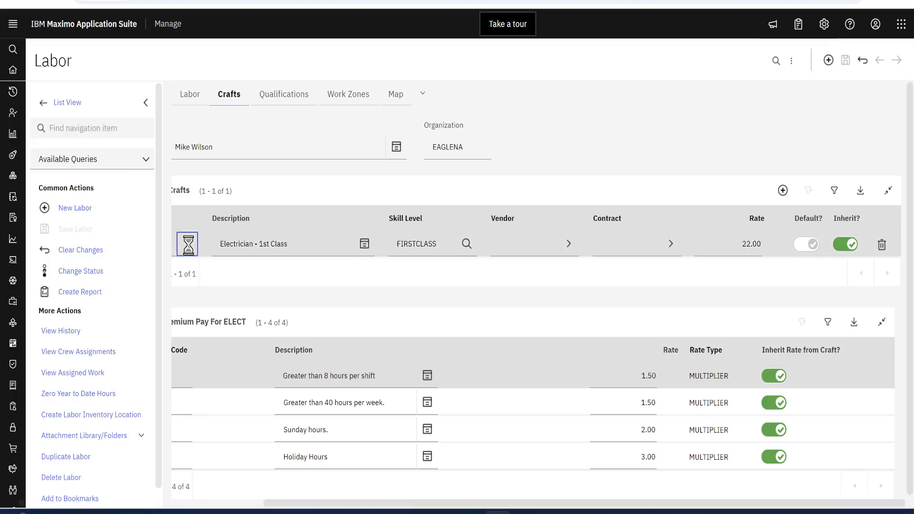
left_click(188, 244)
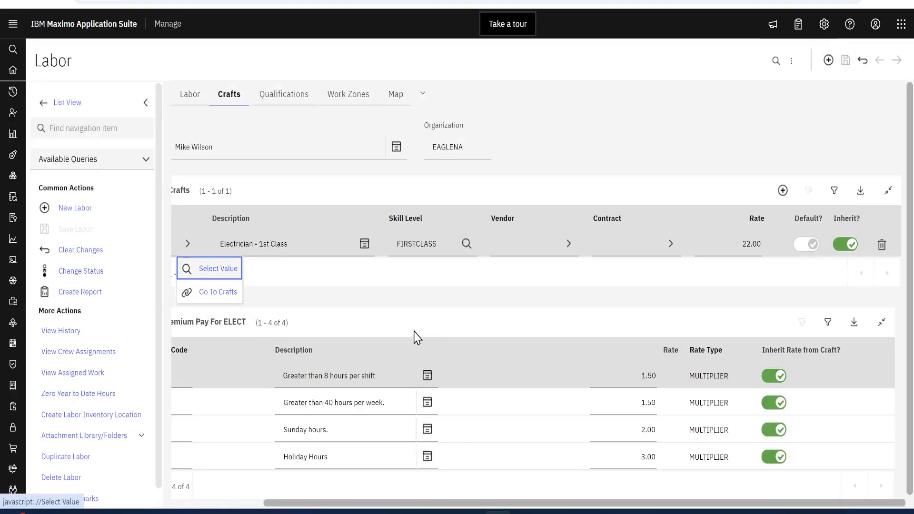
left_click(476, 292)
left_click(240, 503)
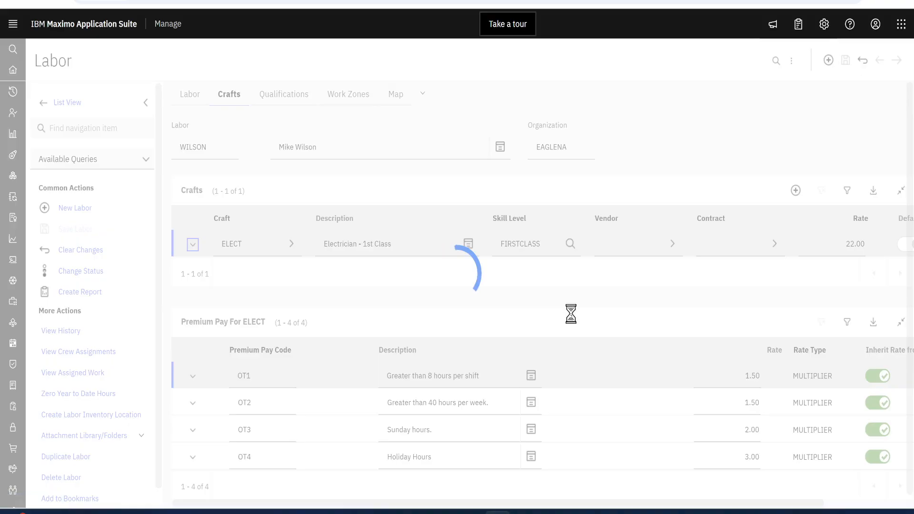
scroll(658, 341, "down", 1)
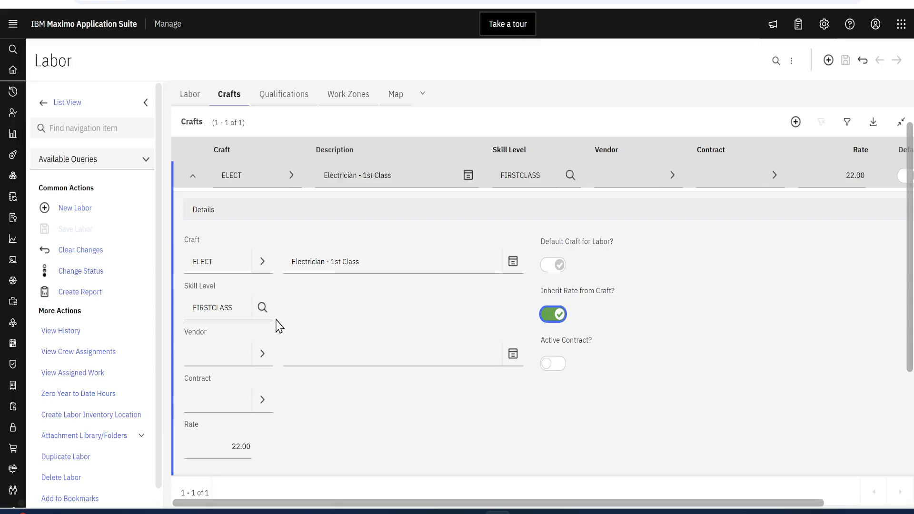
scroll(381, 352, "down", 1)
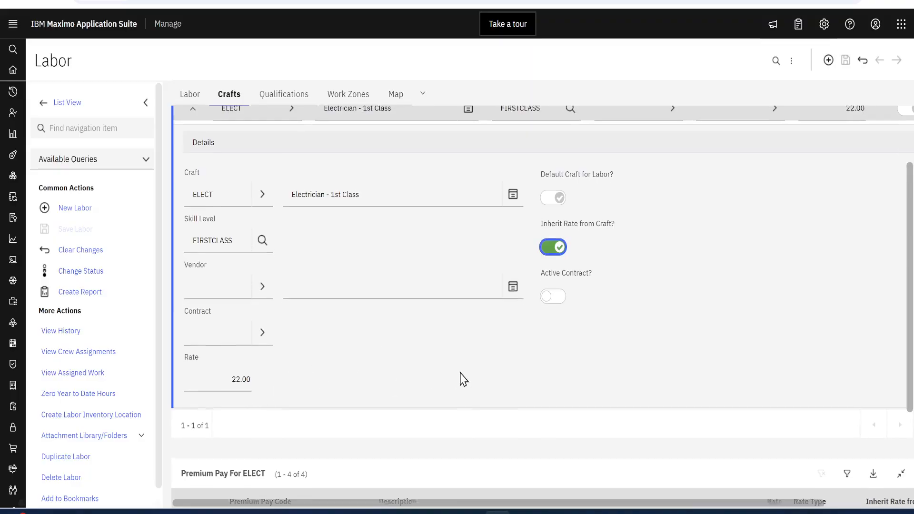
scroll(462, 379, "up", 2)
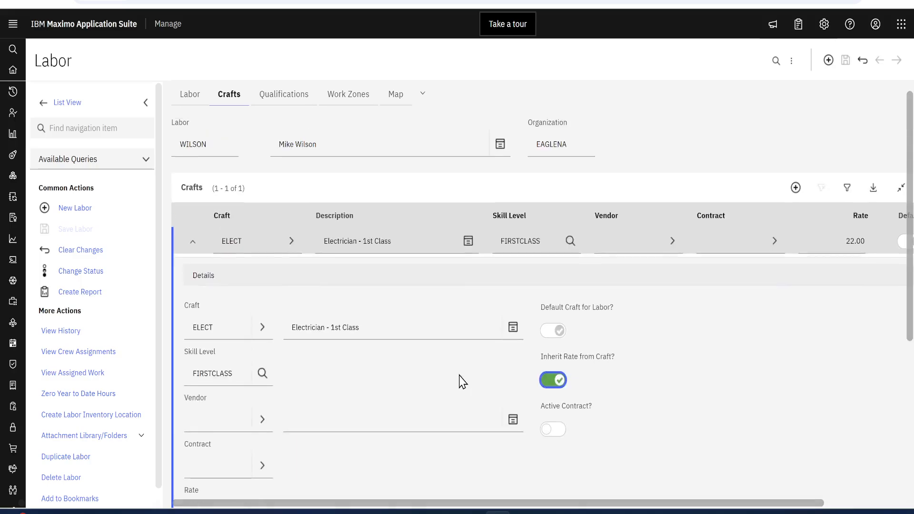
Step: Collapse the ELECT craft's details on the labor record and review the premium pay codes and rates for that craft
left_click(187, 243)
scroll(586, 349, "down", 1)
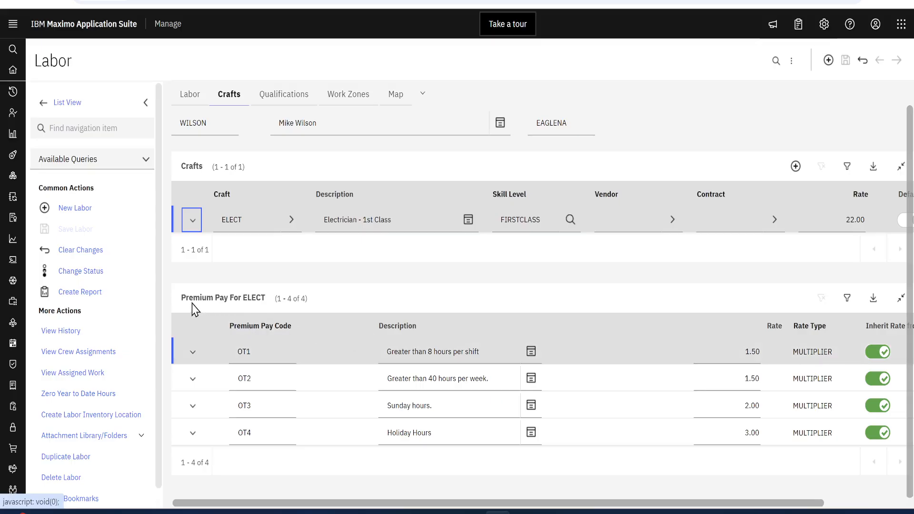
left_click(241, 223)
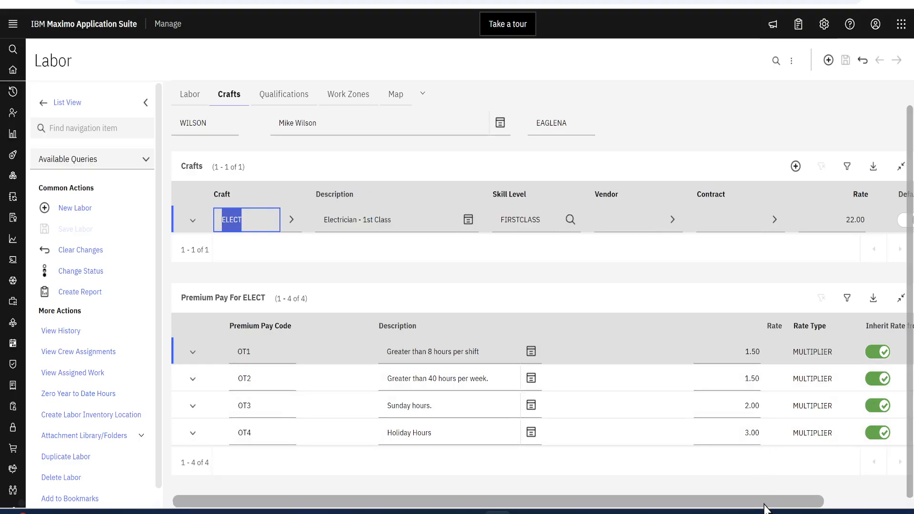
left_click_drag(763, 504, 704, 505)
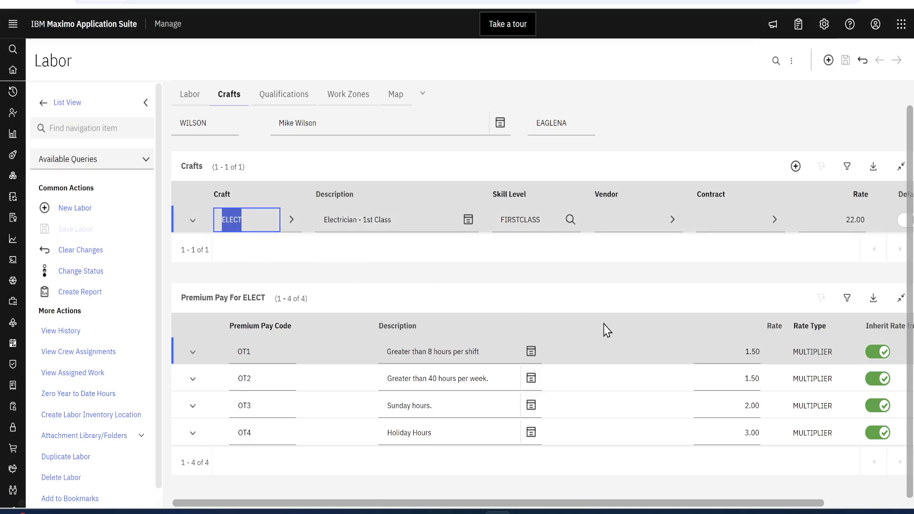
Step: View the linked ELECT record in the Crafts application, review its skill levels, outside rates and premium pay, and return to Labor
left_click(292, 220)
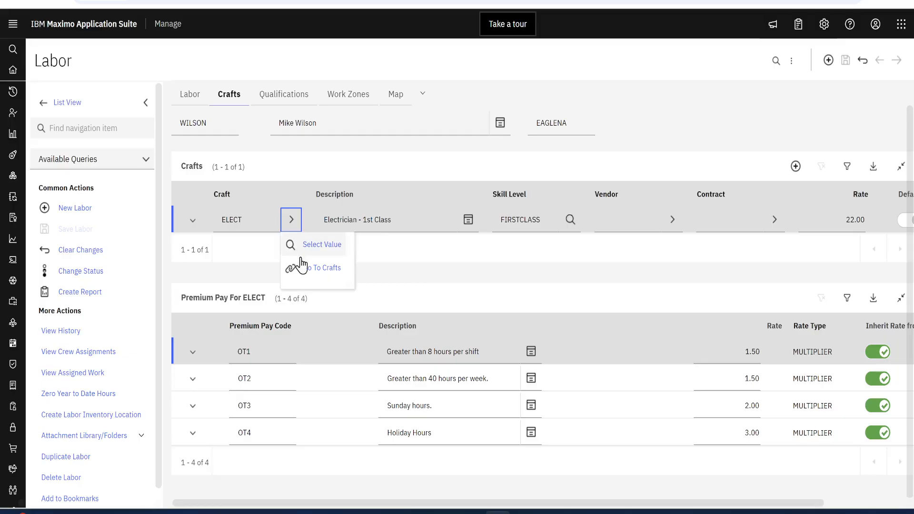
left_click(314, 266)
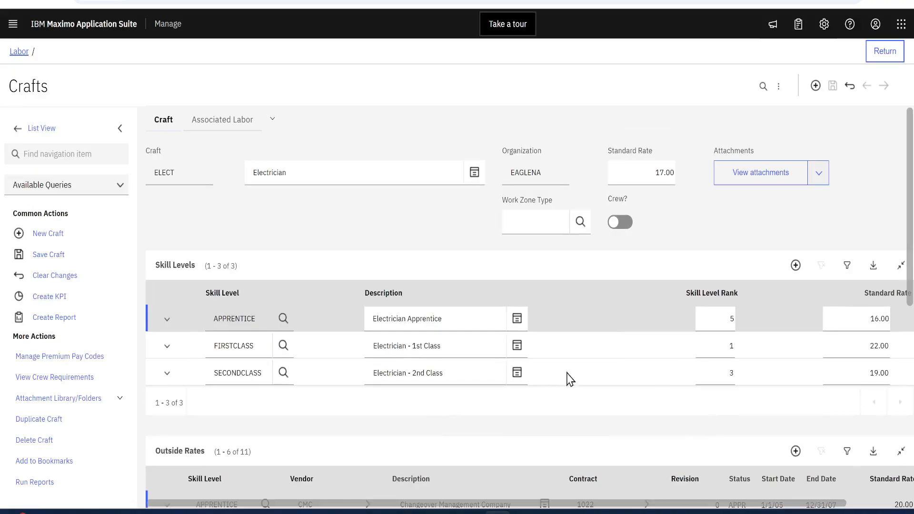
scroll(675, 394, "down", 6)
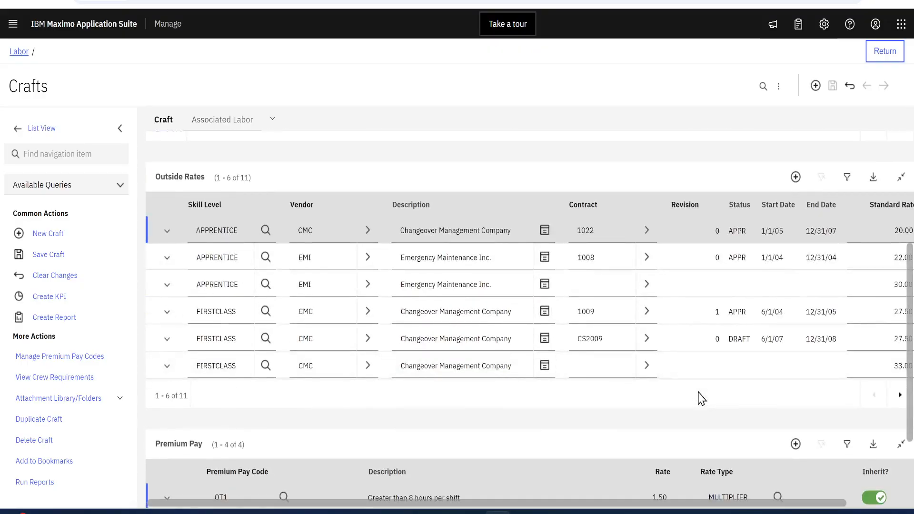
scroll(700, 398, "down", 3)
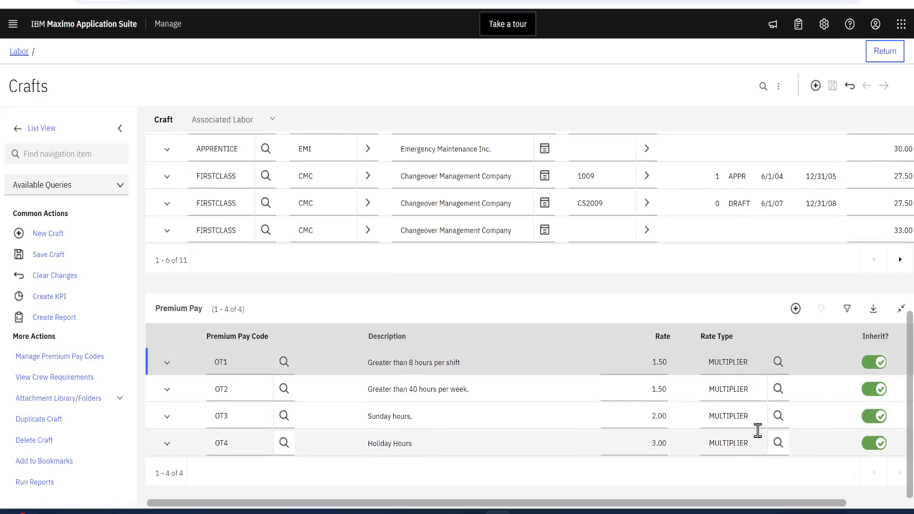
scroll(758, 431, "up", 9)
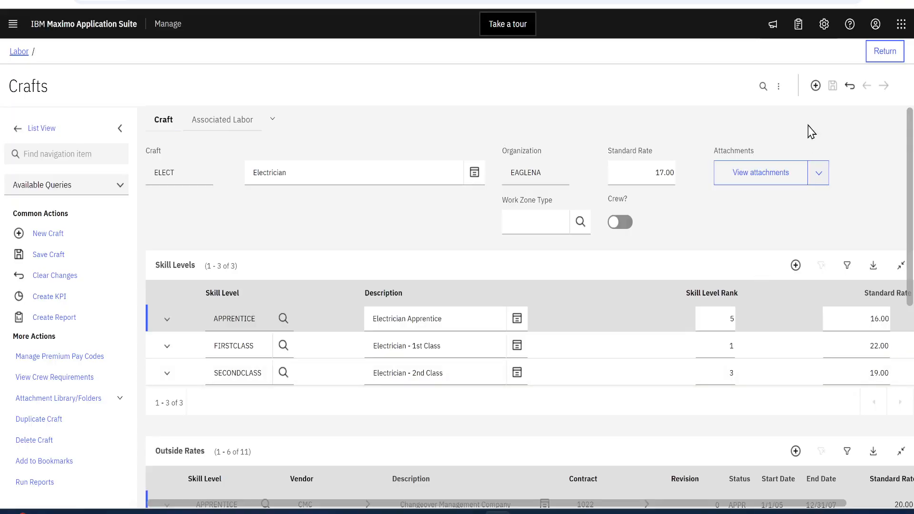
left_click(884, 46)
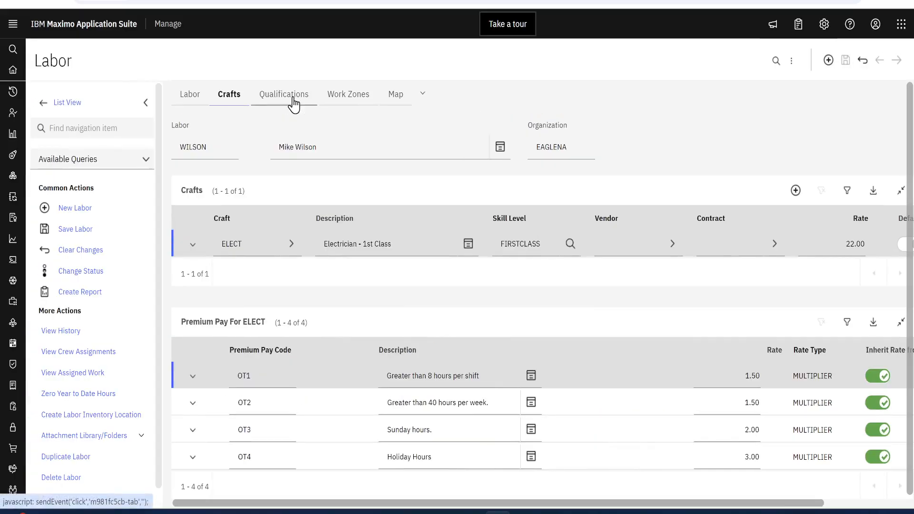
Step: Examine the CALTECH qualification's expanded details and certificate information on the labor record, collapse them, and go back to the main labor details
left_click(293, 97)
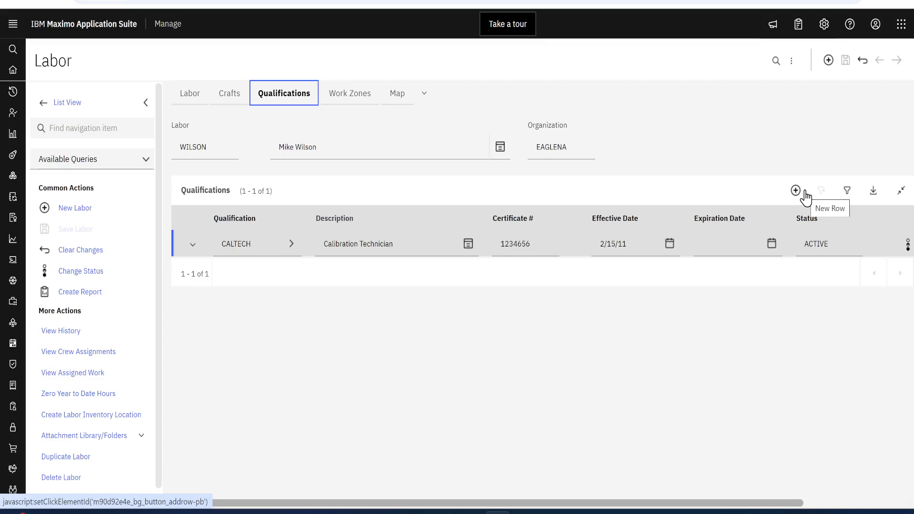
left_click(187, 248)
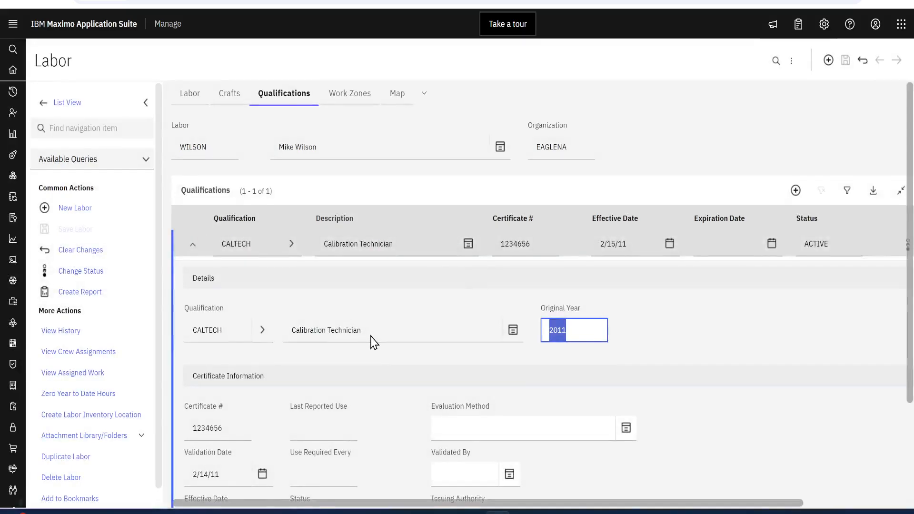
scroll(374, 342, "down", 2)
scroll(354, 365, "down", 2)
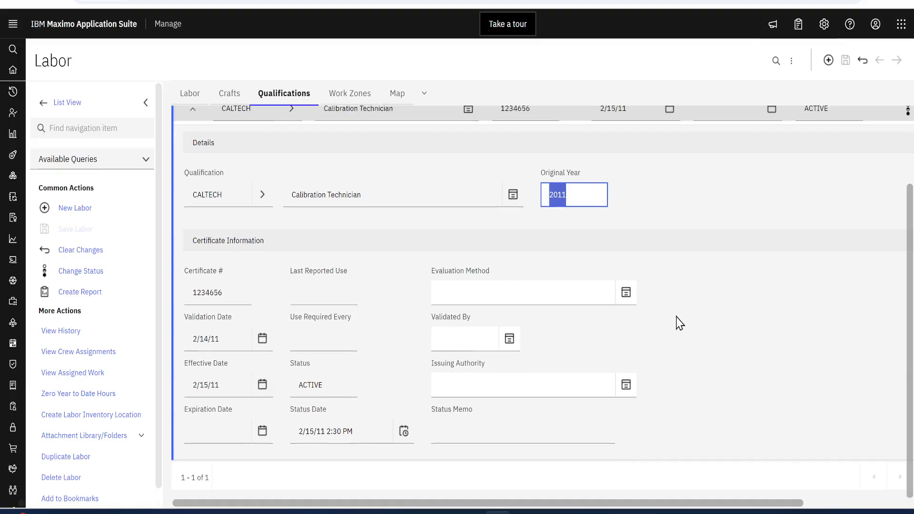
scroll(676, 324, "up", 2)
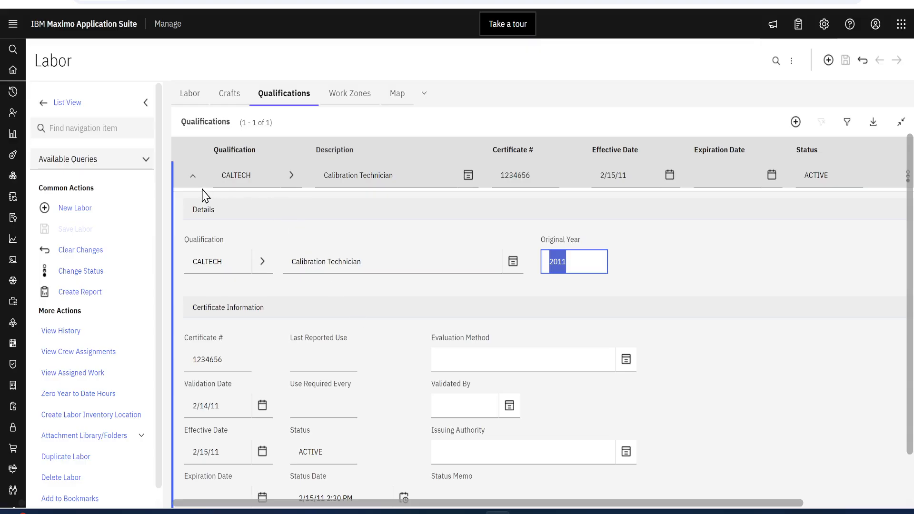
left_click(192, 176)
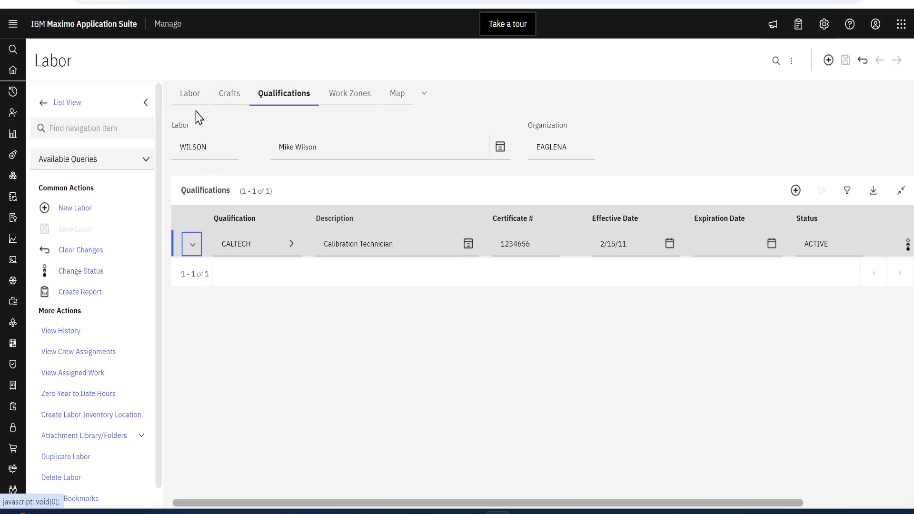
left_click(192, 96)
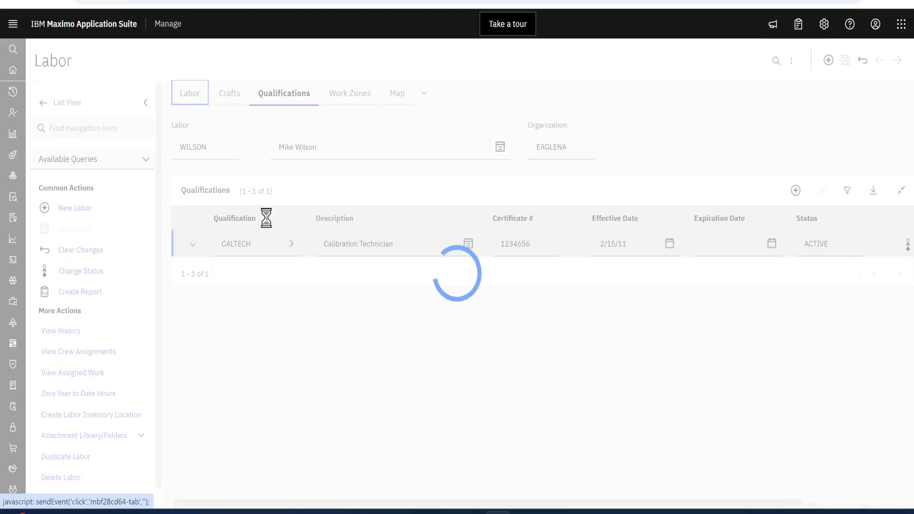